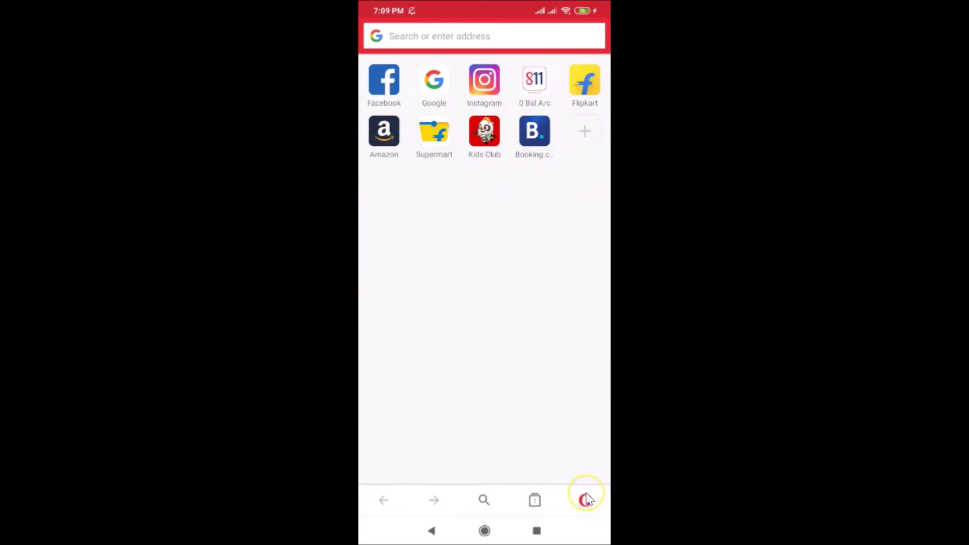
- Open the Opera menu from the speed-dial start page's bottom bar
click(586, 499)
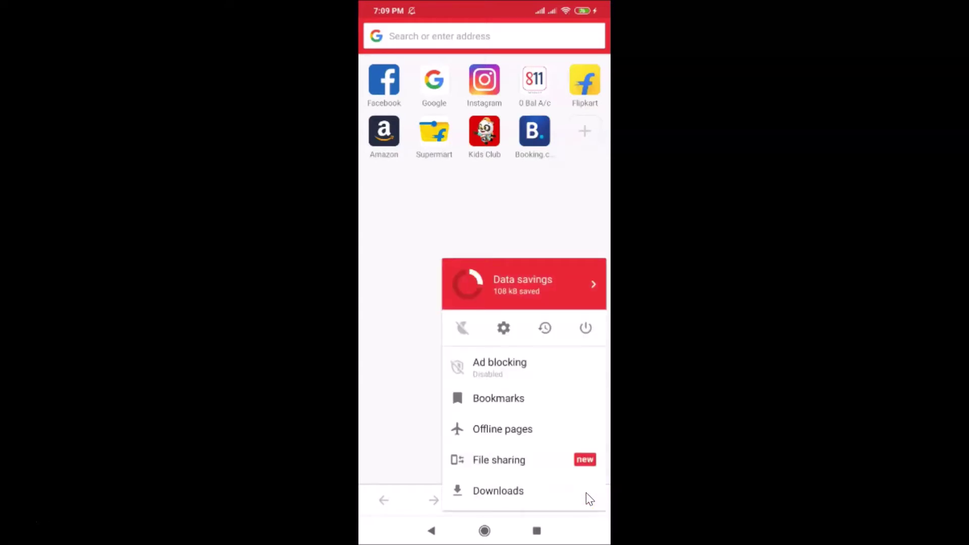
- Go to the empty Bookmarks page and begin a new bookmark from its overflow menu
click(493, 401)
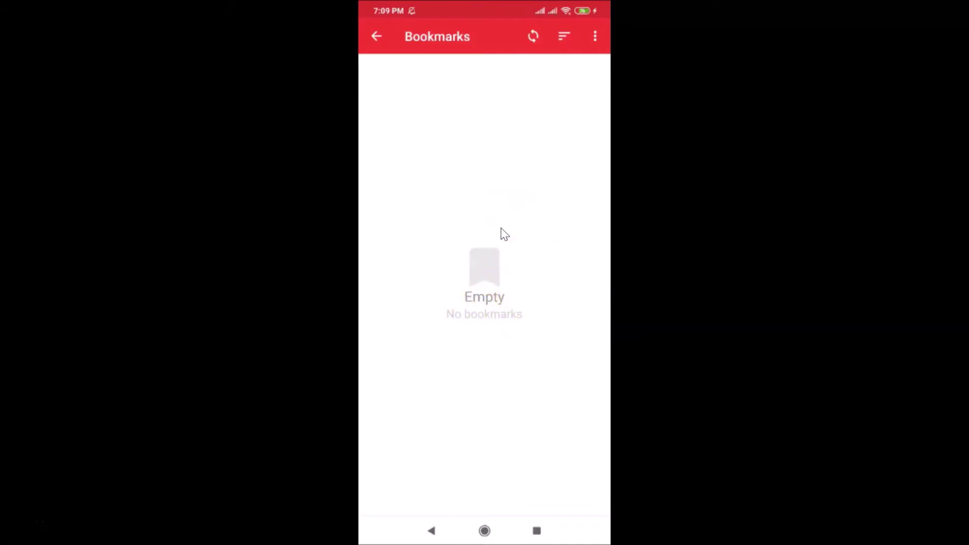
click(595, 39)
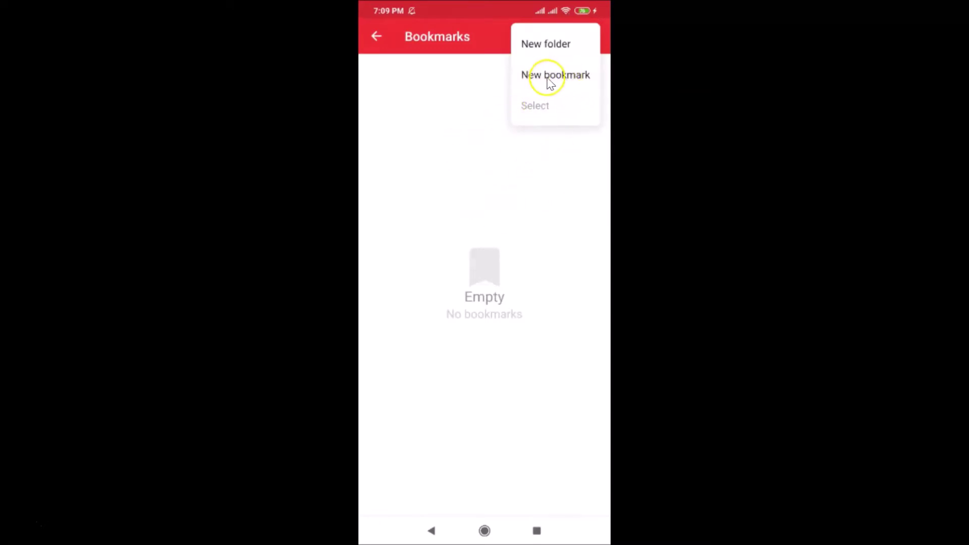
click(563, 75)
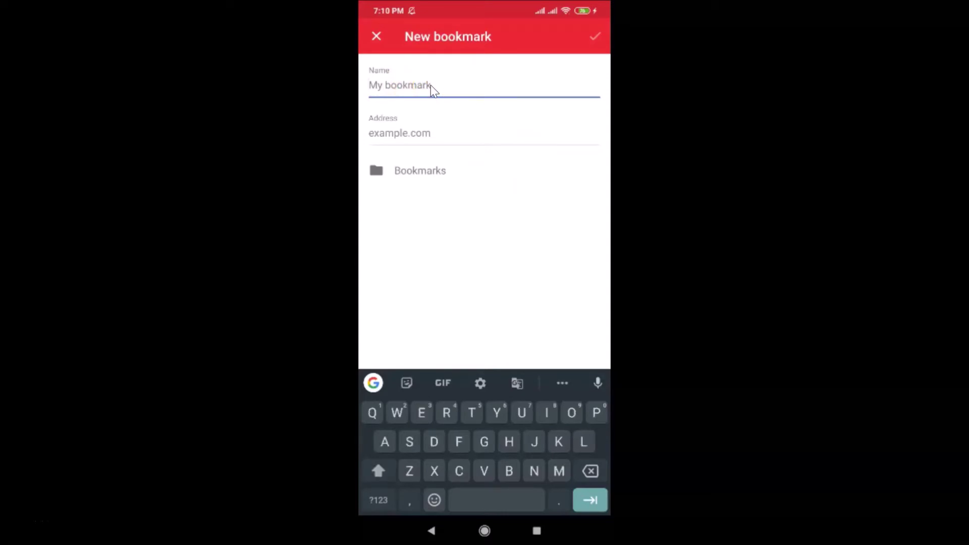
text(Google)
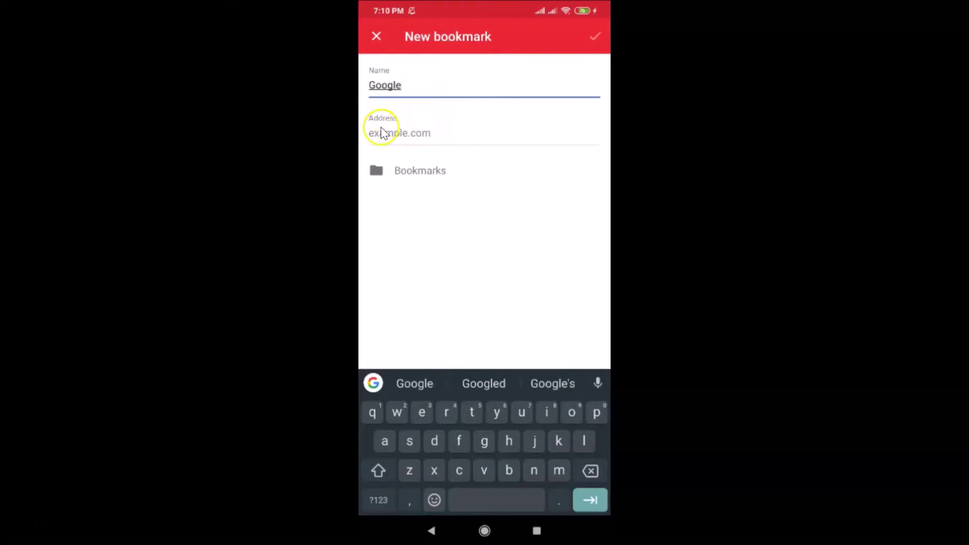
click(446, 135)
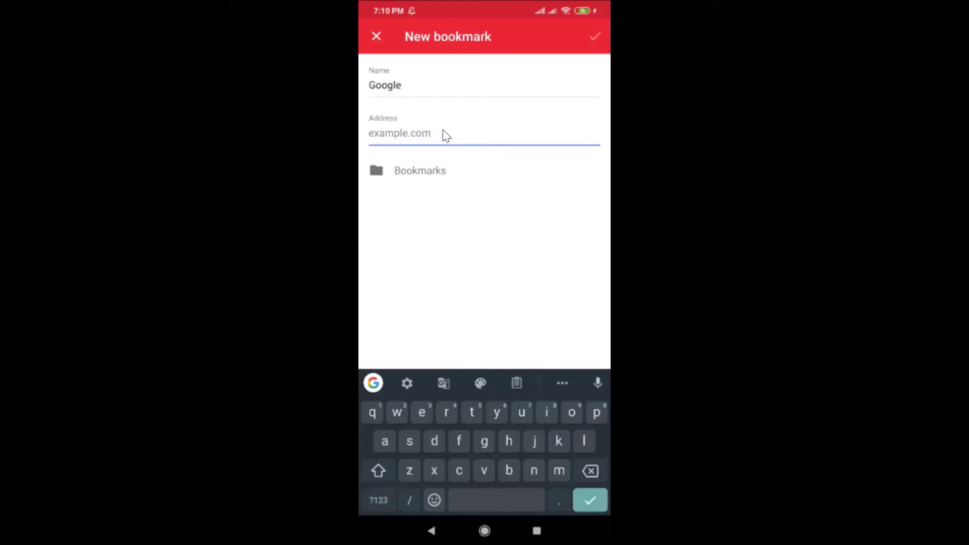
text(h)
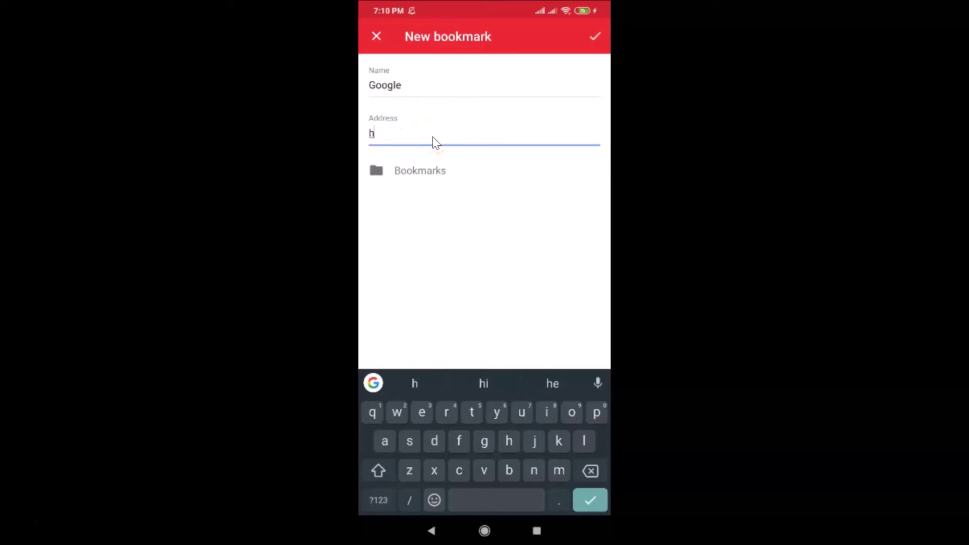
text(ttps://google.com)
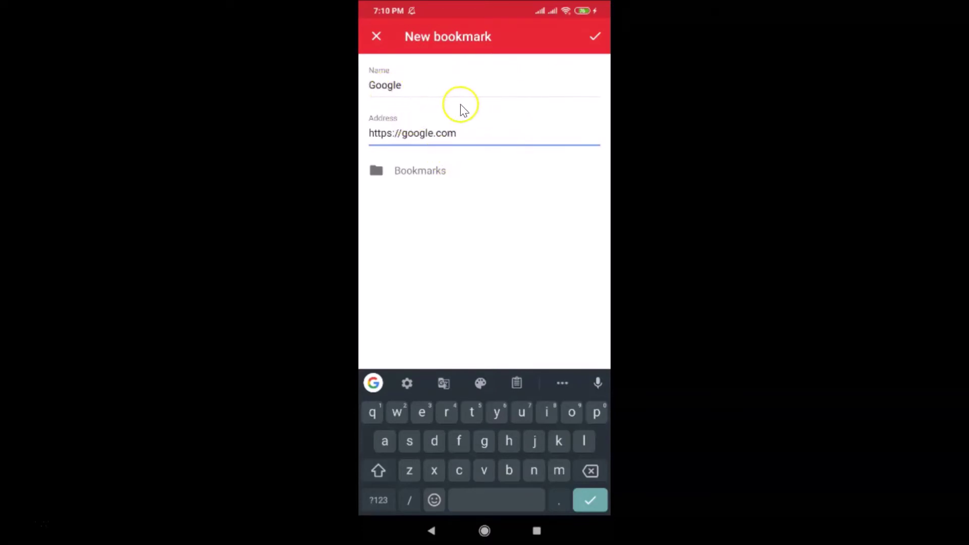
click(596, 36)
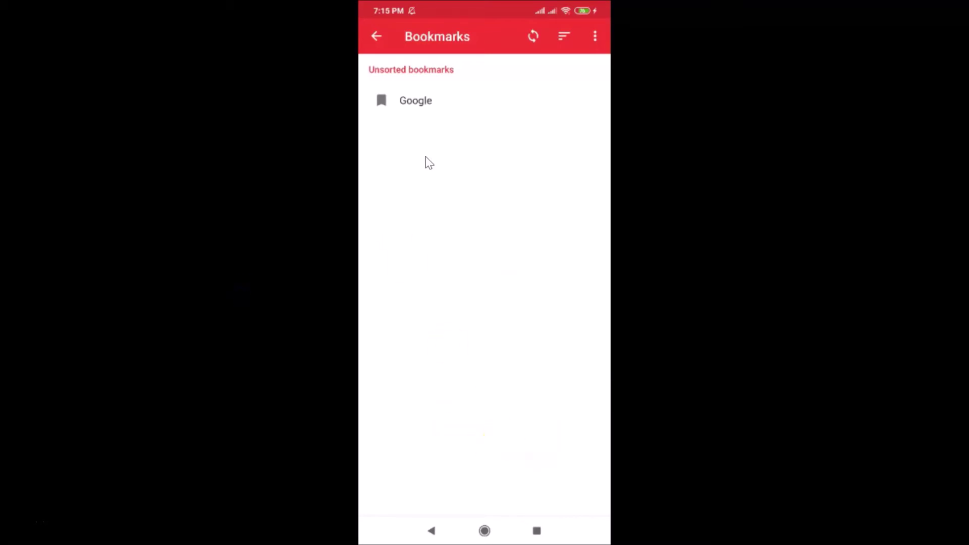
- Open the Google bookmark to test it, then return to Bookmarks in selection mode
click(428, 103)
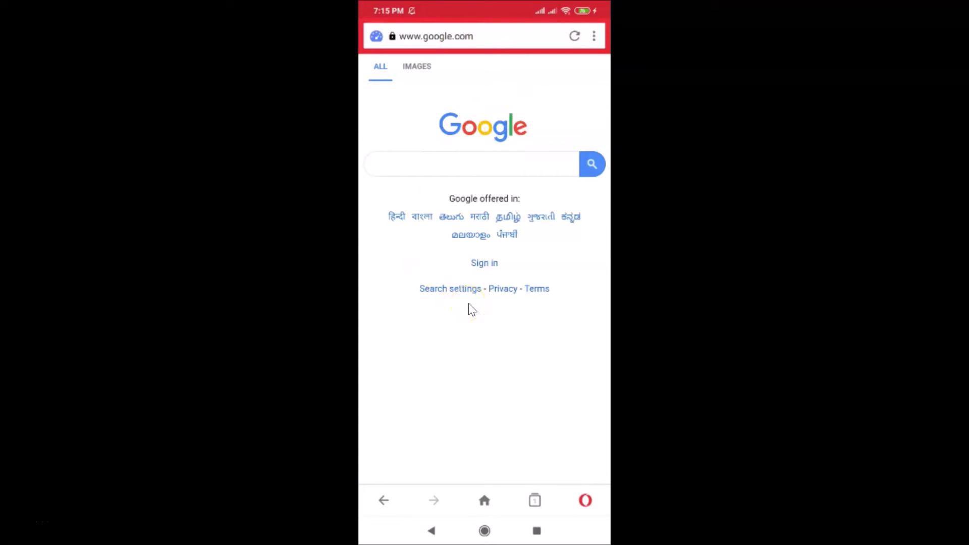
click(589, 501)
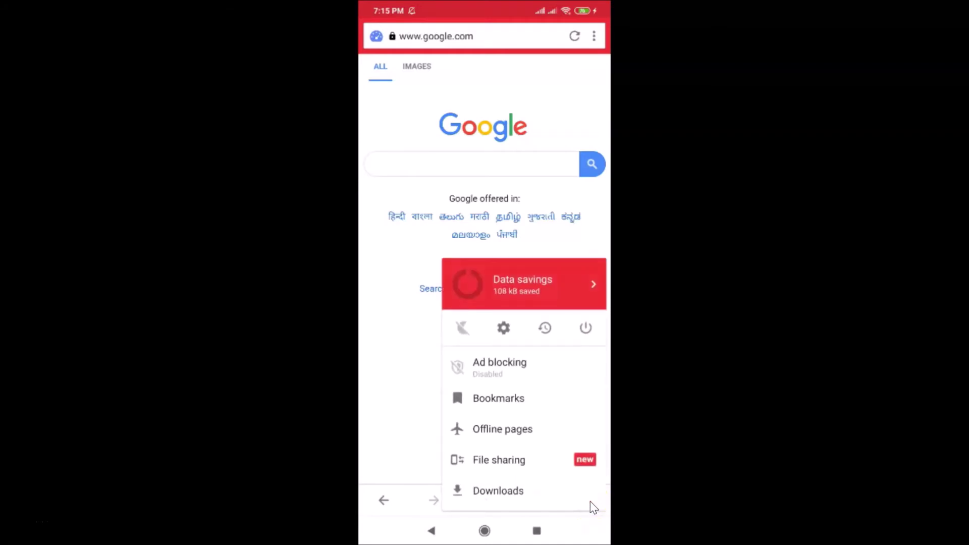
click(514, 402)
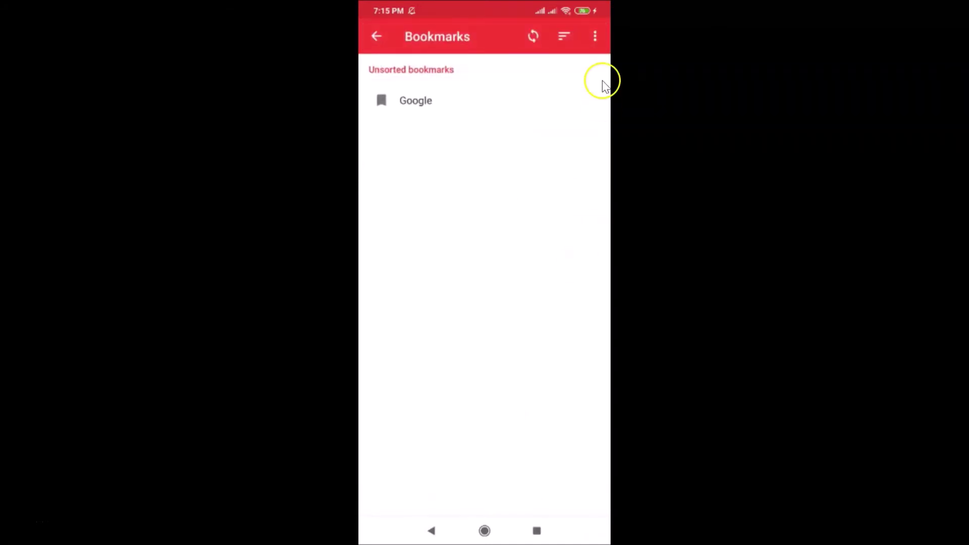
click(594, 38)
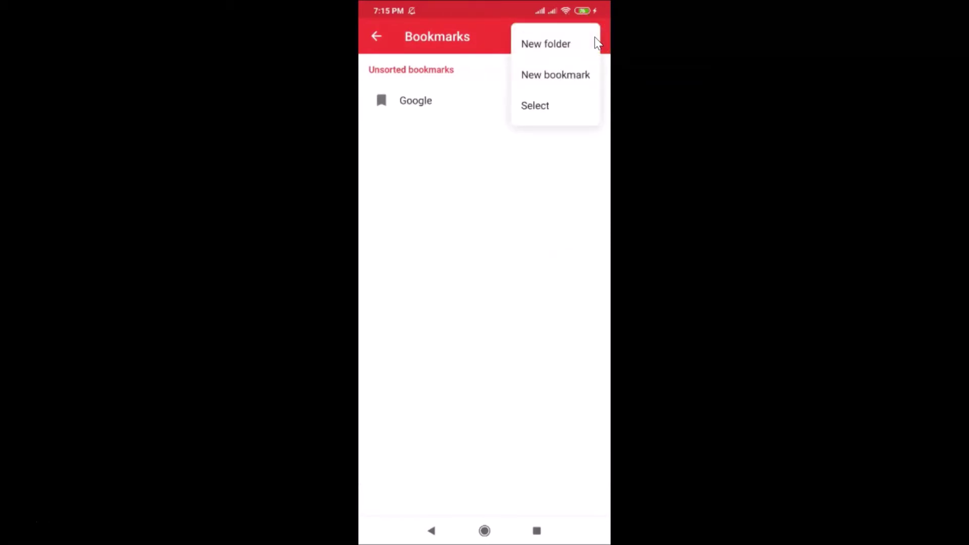
click(543, 110)
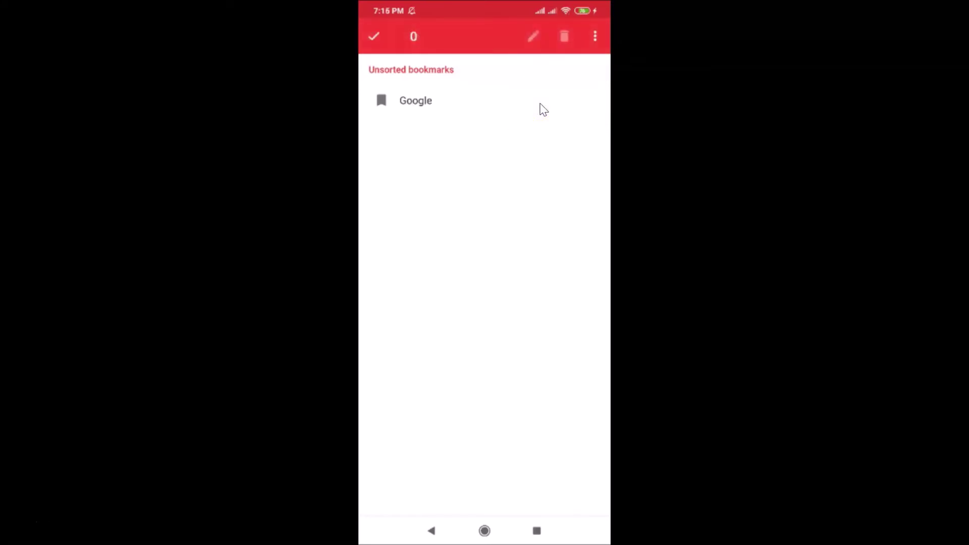
- Select the Google bookmark and view its edit form, then close it unchanged
click(438, 112)
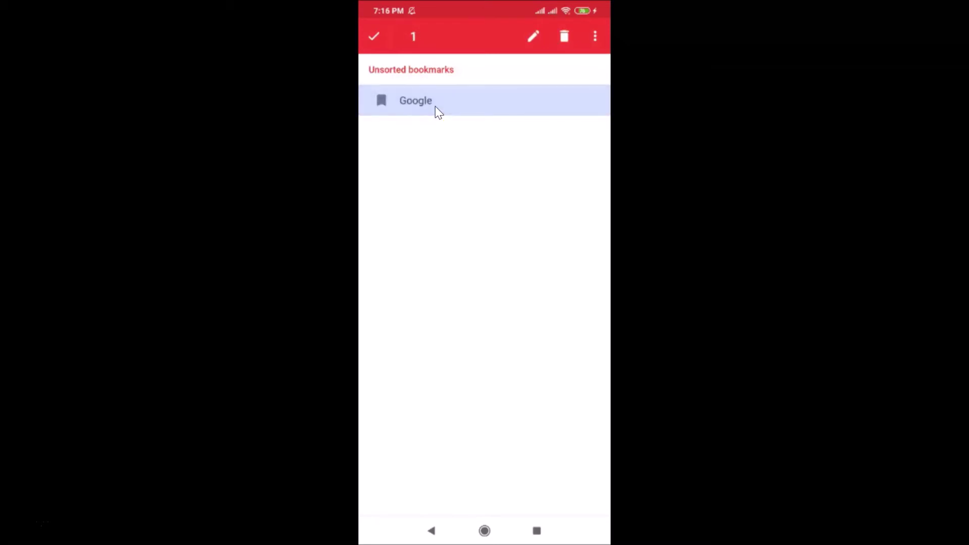
click(530, 39)
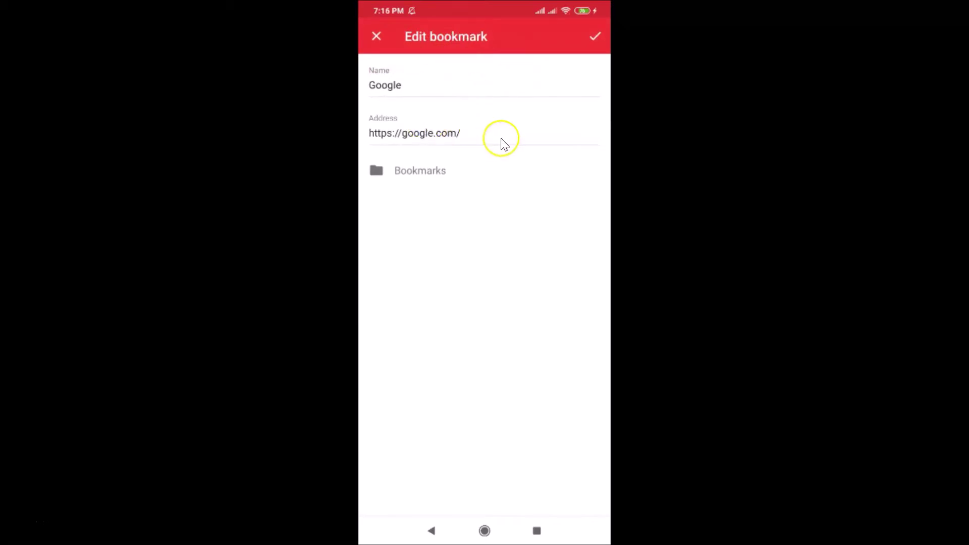
click(595, 38)
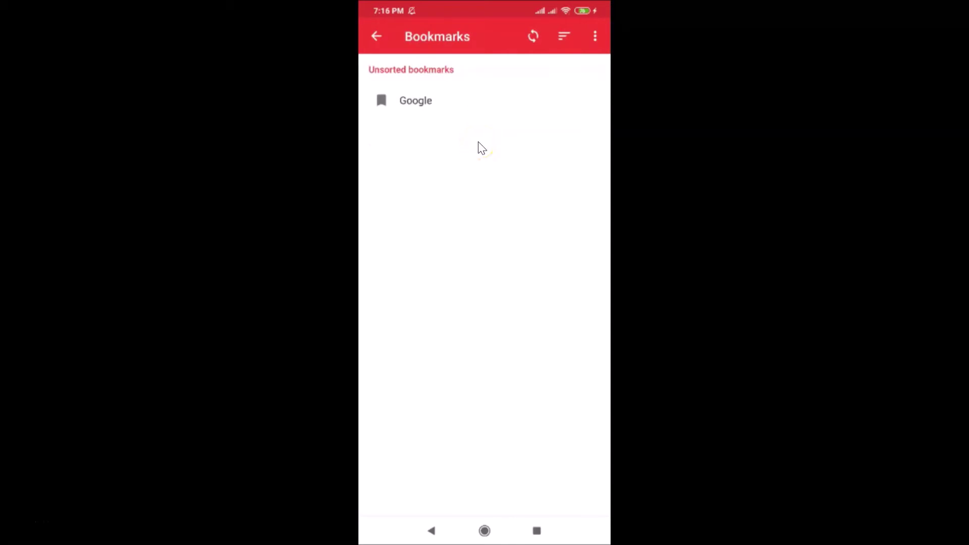
- Create a bookmark folder named 'spl', replacing the default name, and open it
click(595, 38)
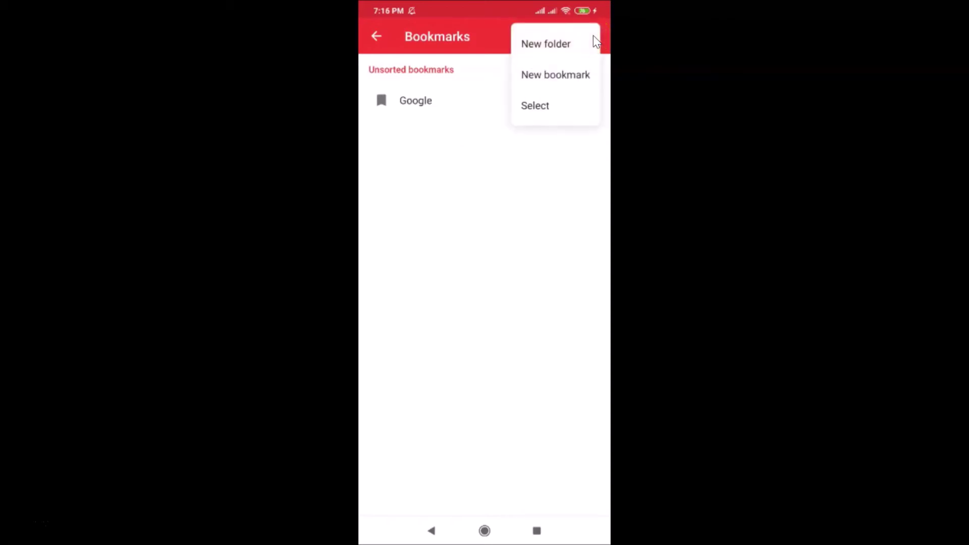
click(562, 49)
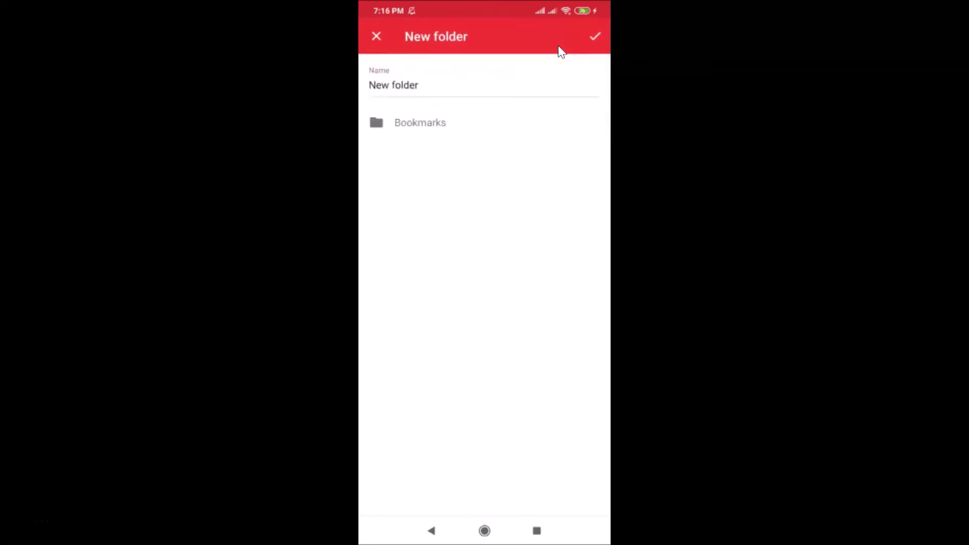
click(434, 86)
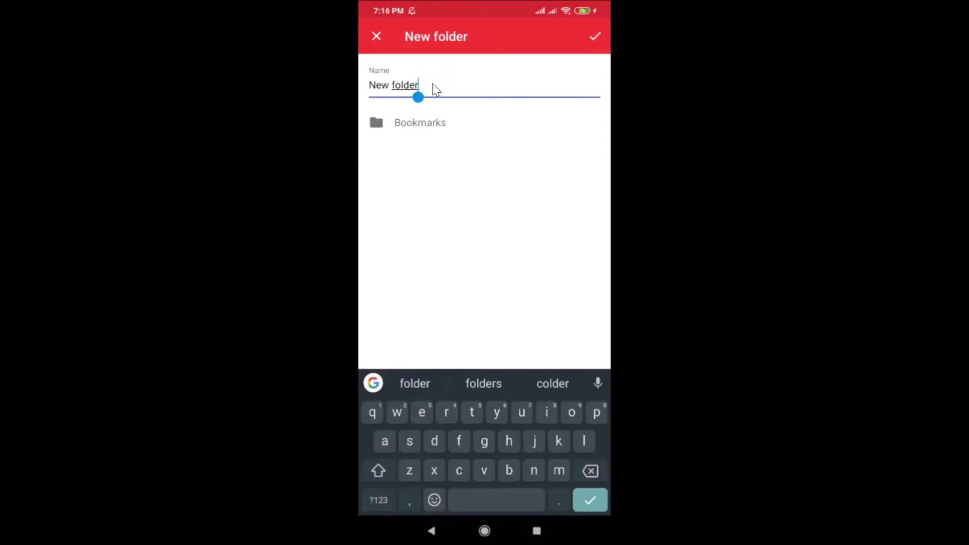
key(BackSpace)
key(BackSpace)
key(BackSpace)
key(BackSpace)
key(BackSpace)
key(BackSpace)
key(BackSpace)
key(BackSpace)
key(BackSpace)
key(BackSpace)
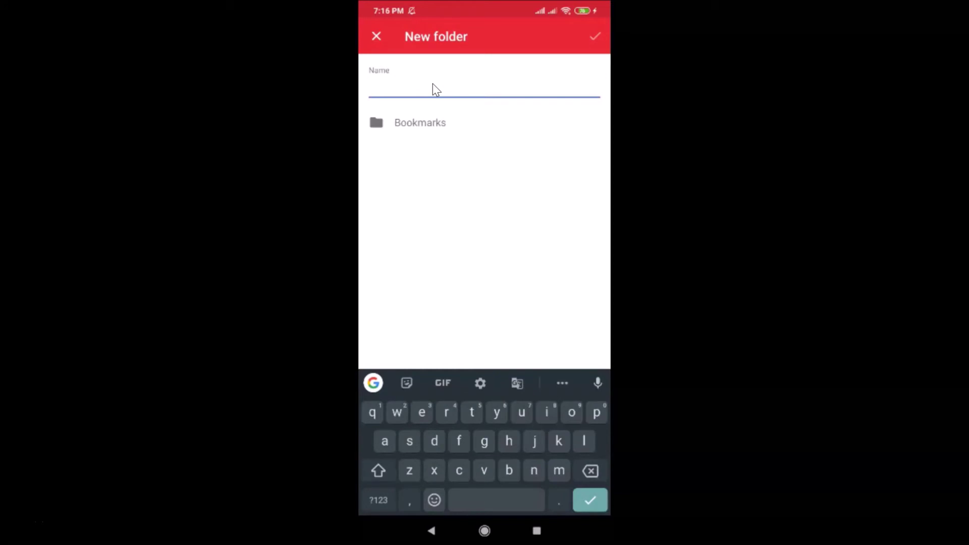
text(spl)
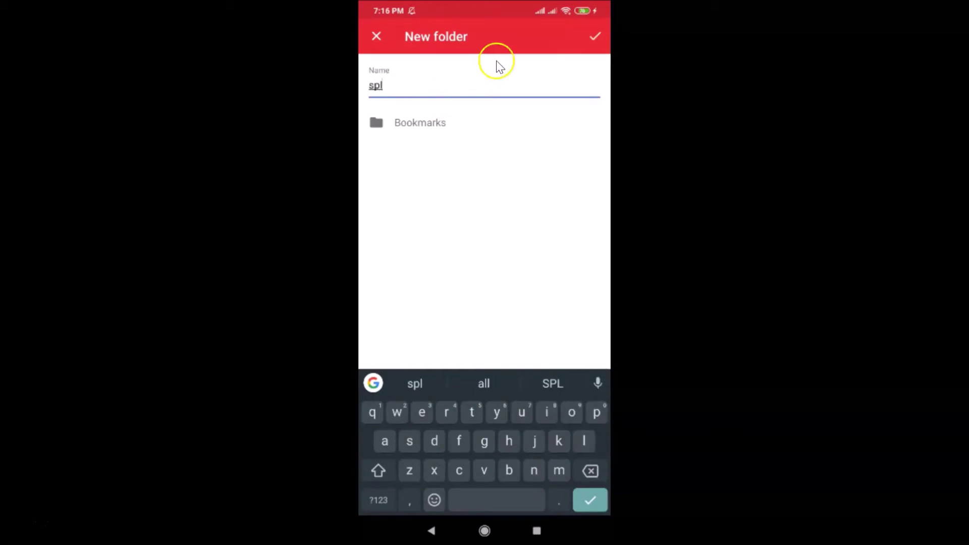
click(592, 36)
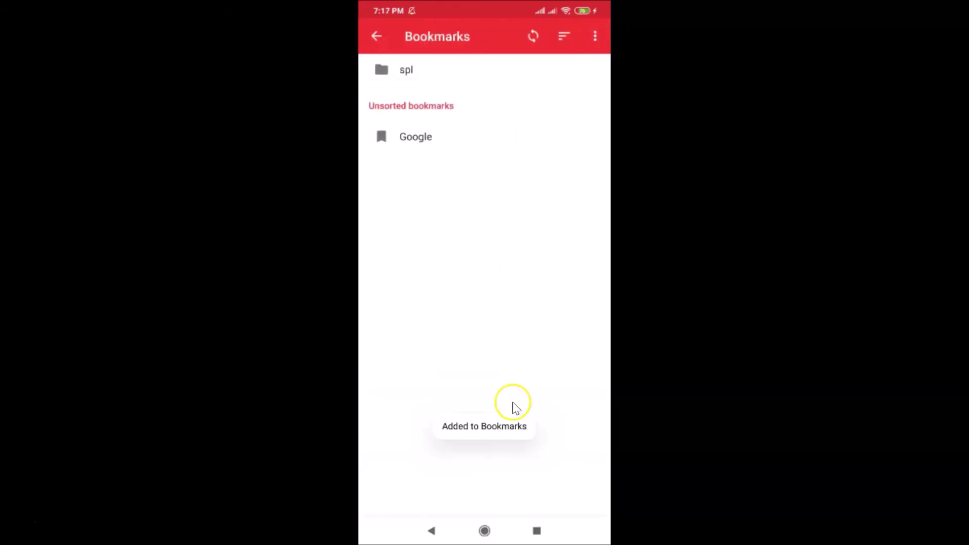
click(409, 73)
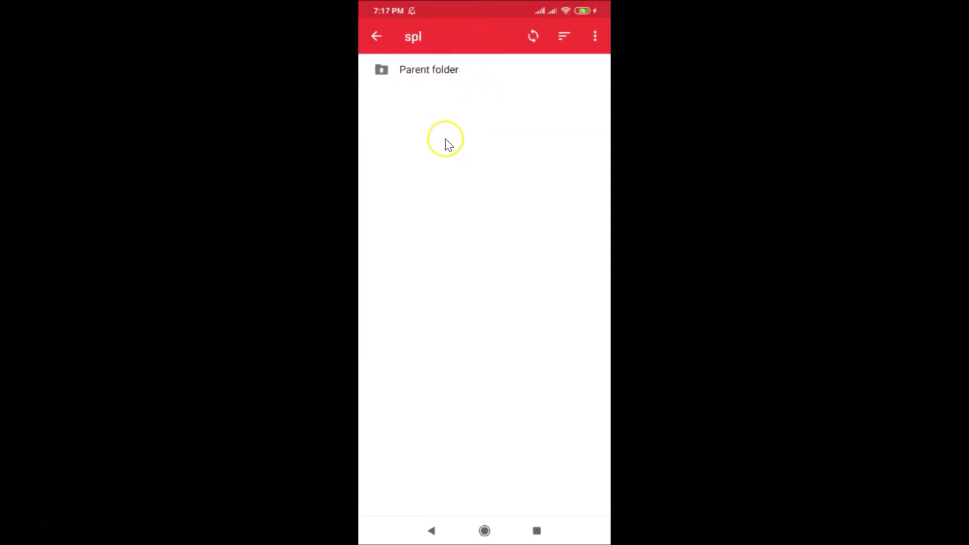
- Add a 'bing' bookmark for bing.com inside spl and open it
click(594, 39)
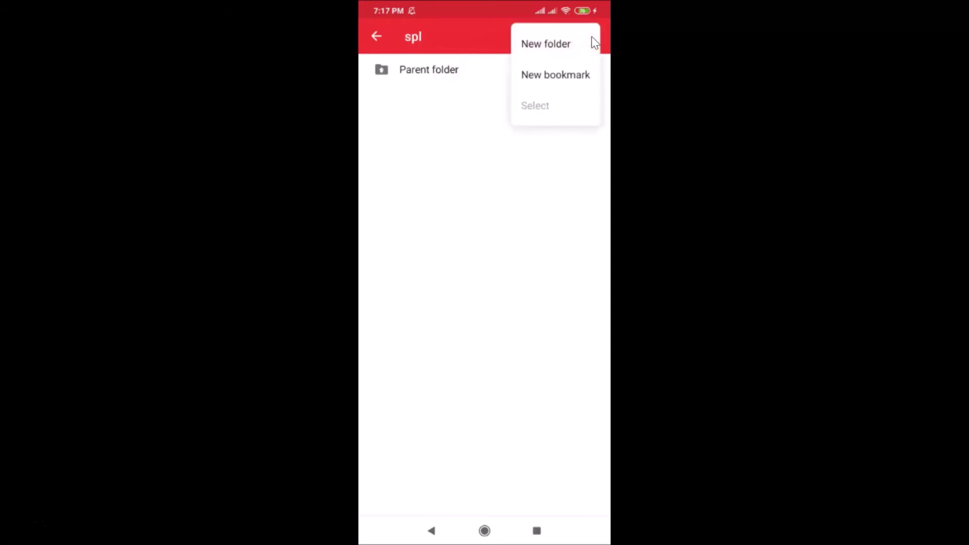
click(559, 77)
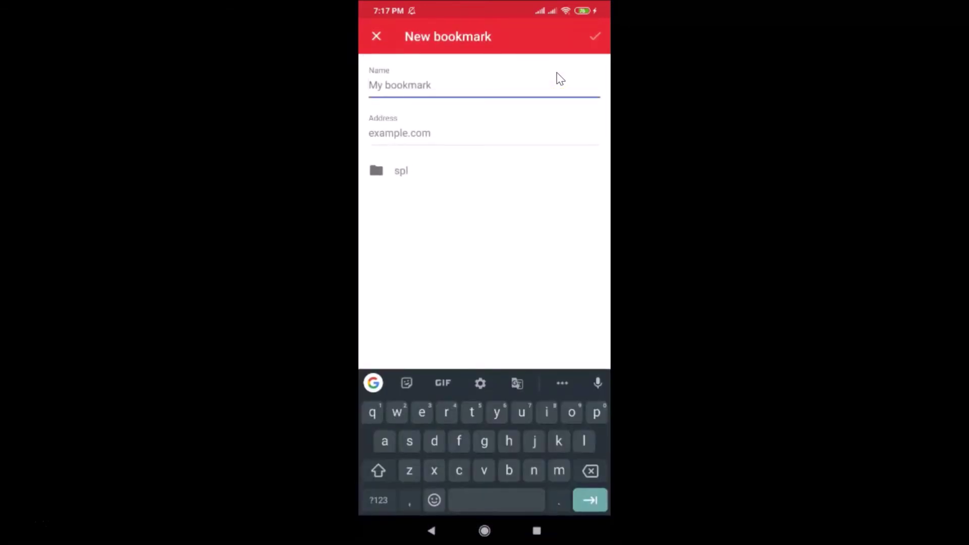
text(bing)
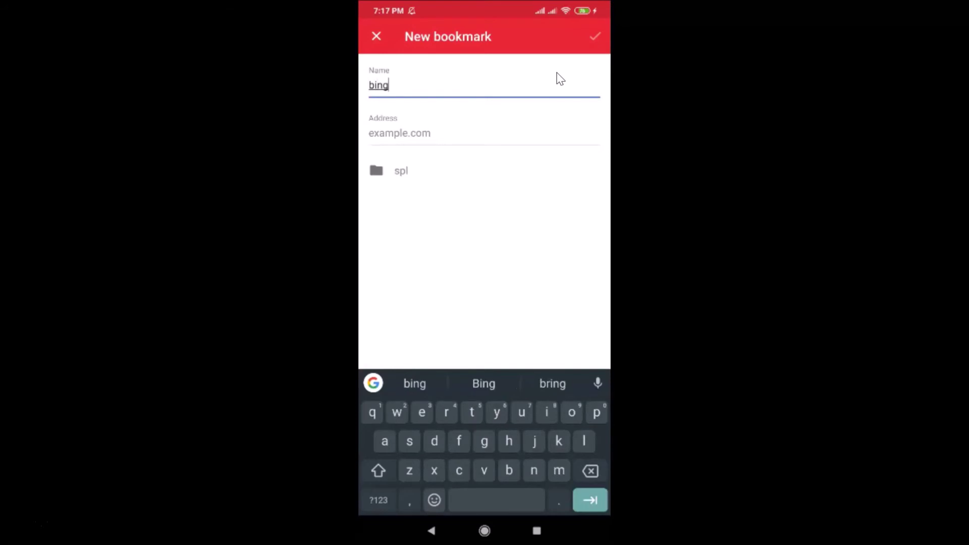
key(Tab)
text(bi)
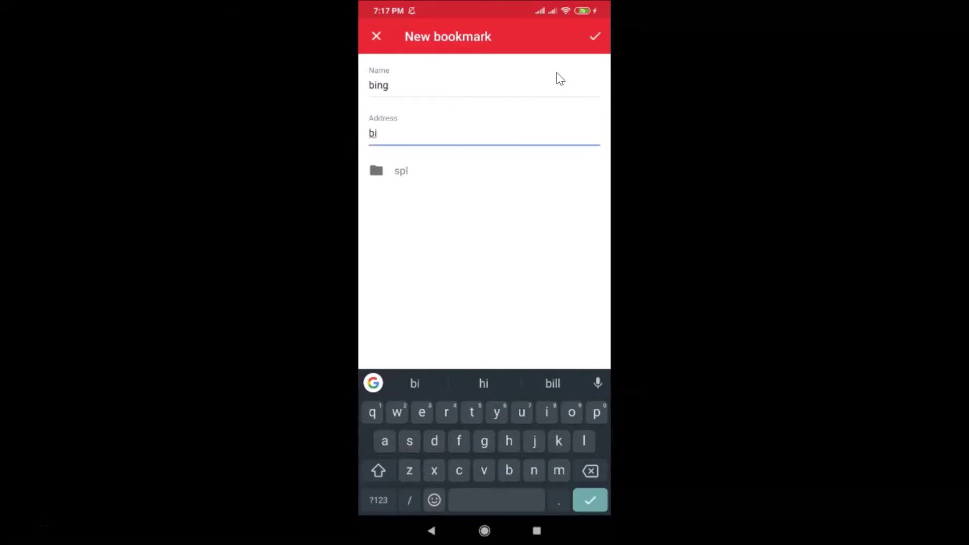
text( g.com)
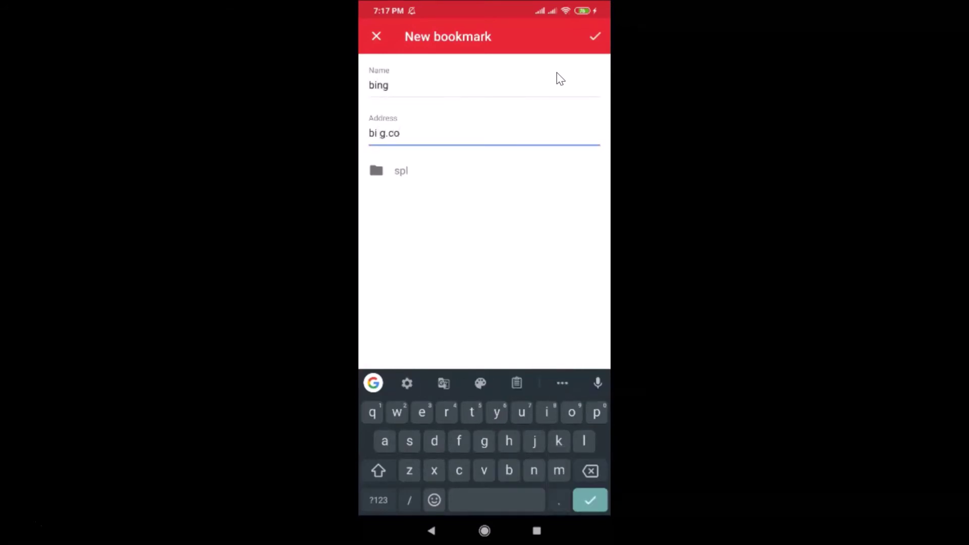
key(BackSpace)
key(BackSpace)
key(BackSpace)
key(BackSpace)
key(BackSpace)
key(BackSpace)
text(ng)
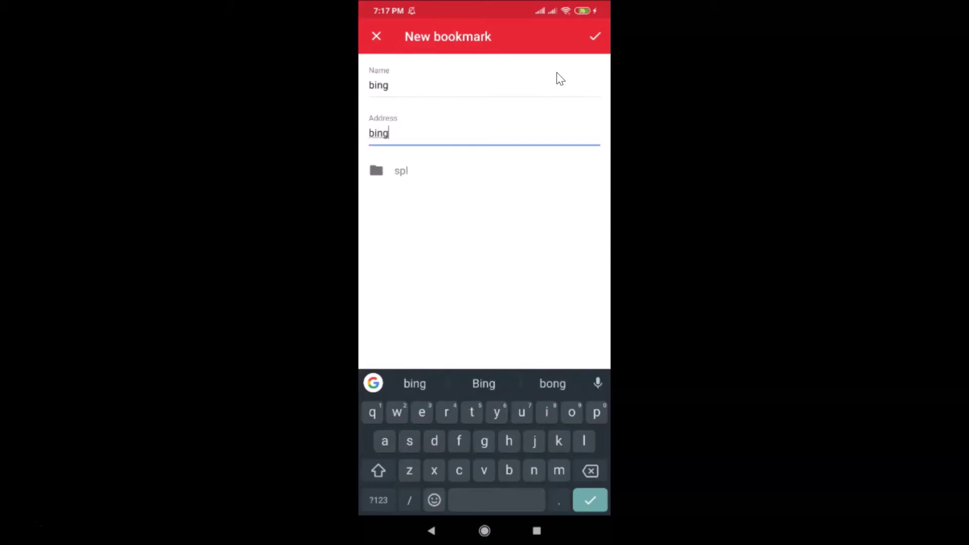
text(.com)
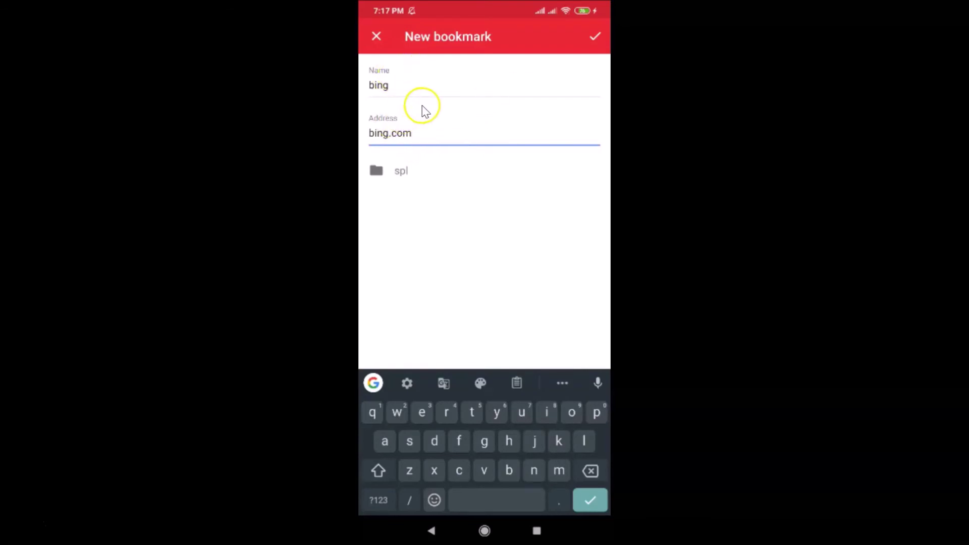
click(595, 40)
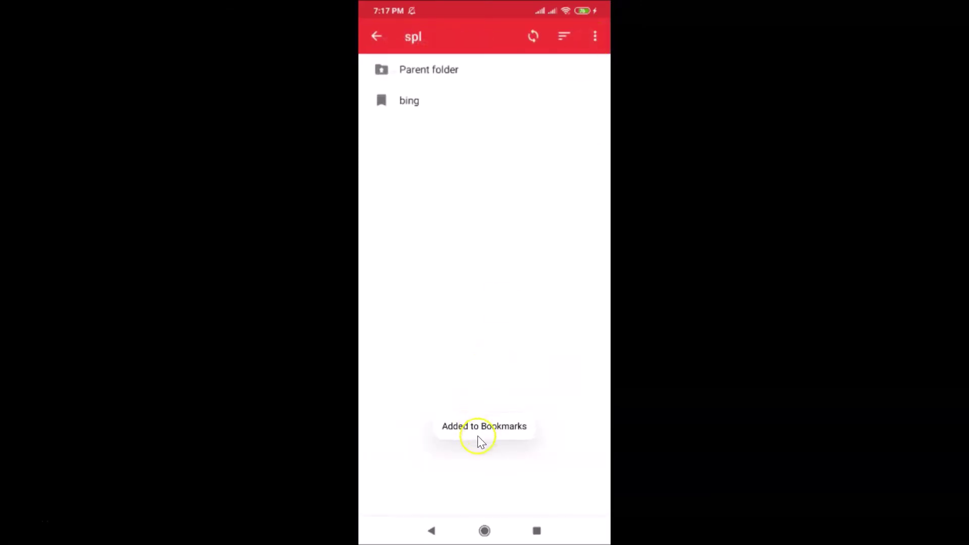
click(411, 103)
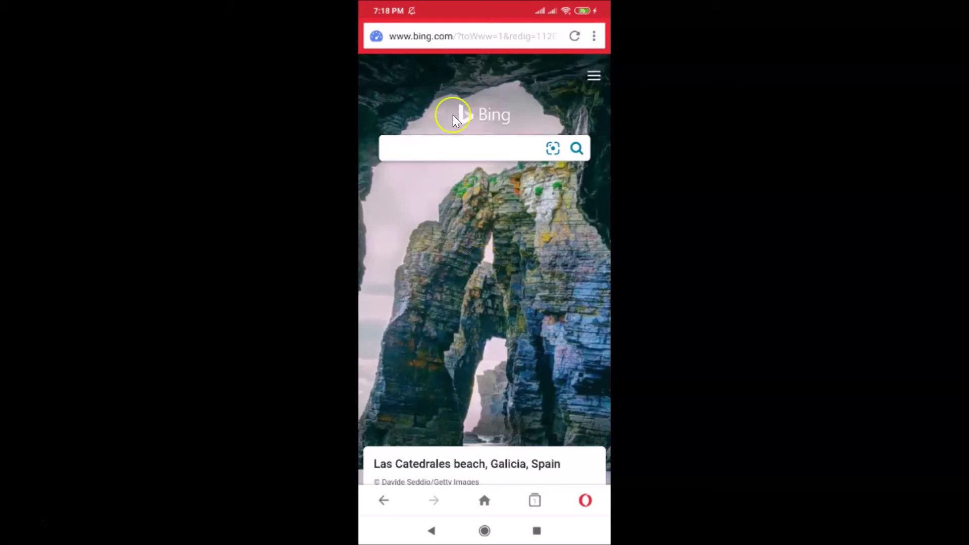
- Go to duckduckgo.com by entering it in the address bar
click(435, 41)
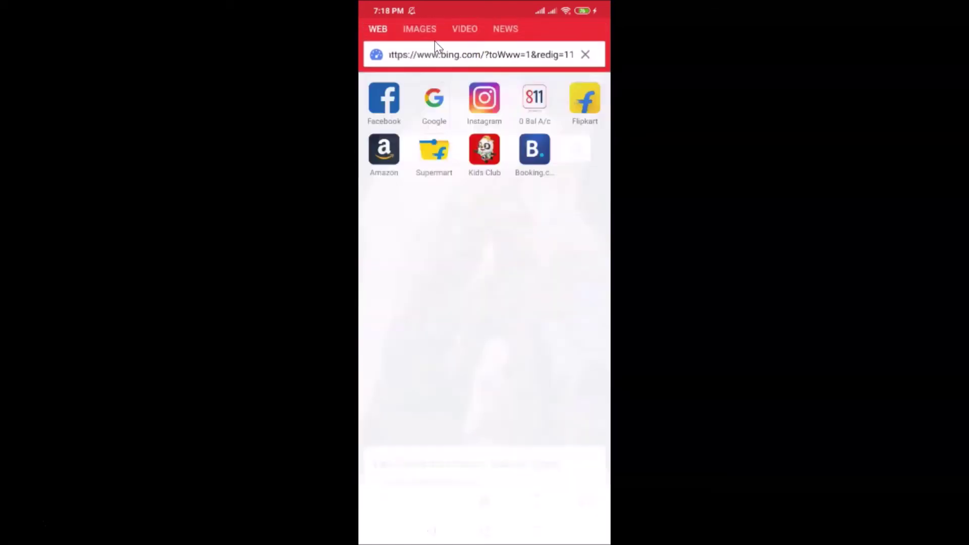
text(d)
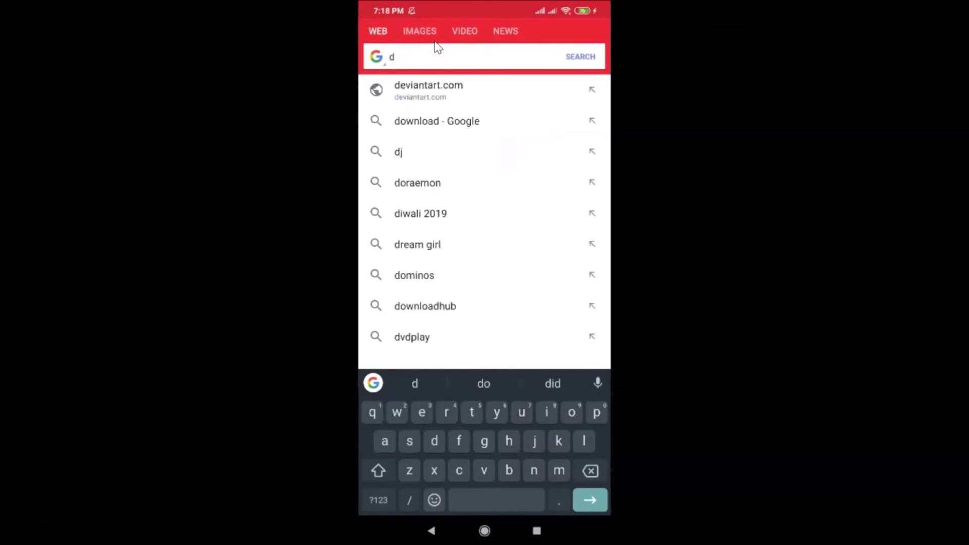
text(uck)
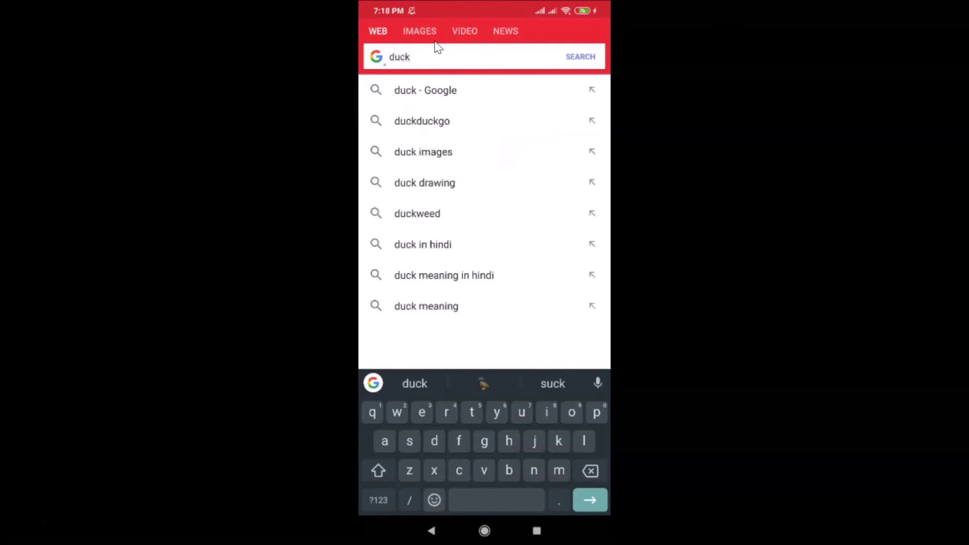
text(duck)
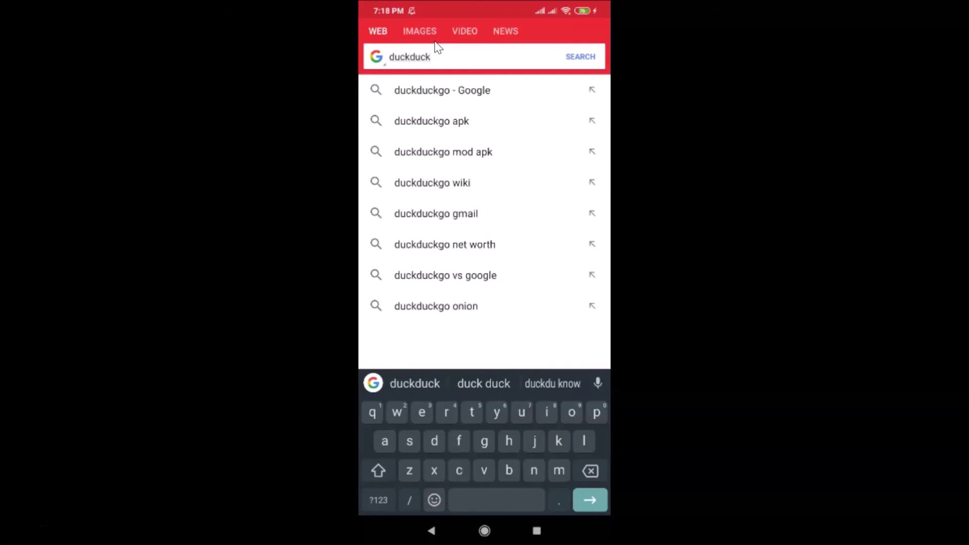
text(go.)
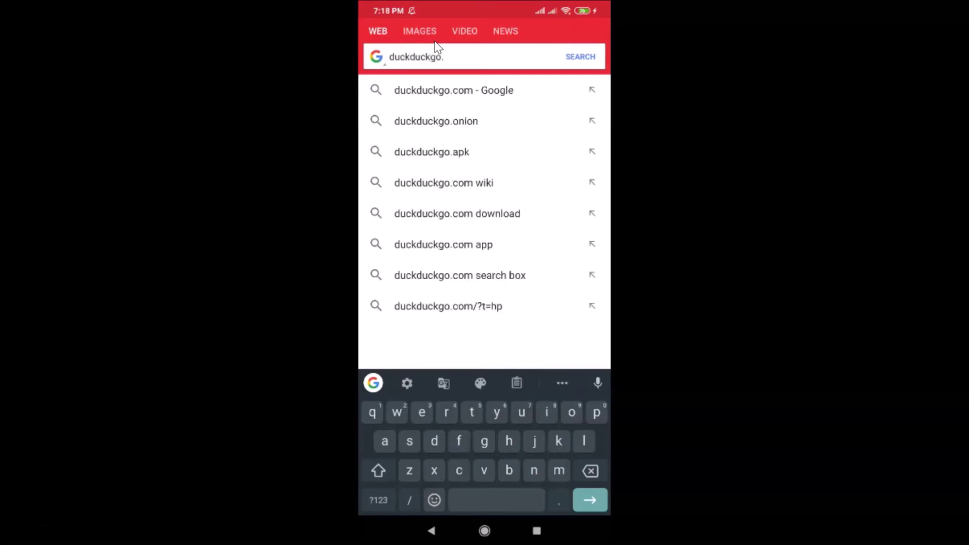
text(com)
key(Return)
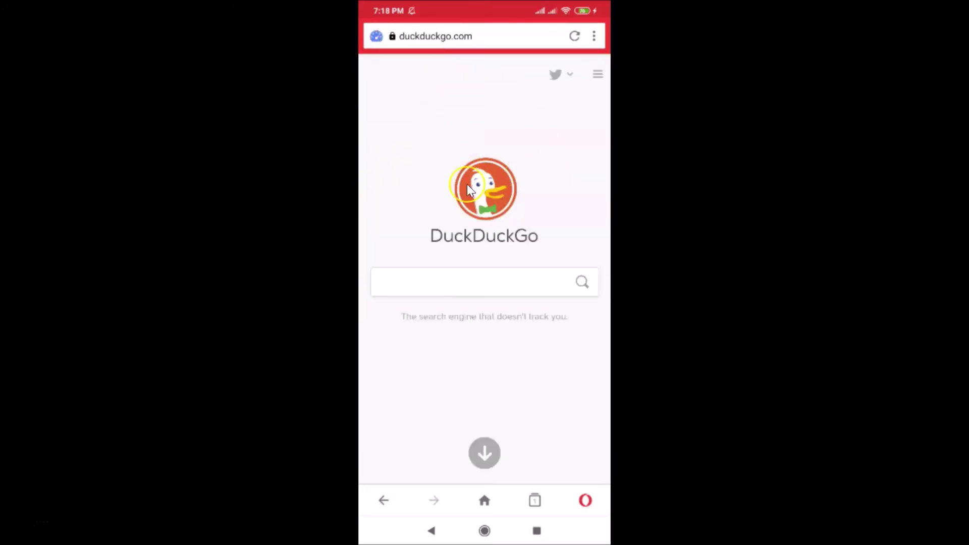
- Bookmark the DuckDuckGo page into the spl folder, keeping its page title as the name
click(594, 38)
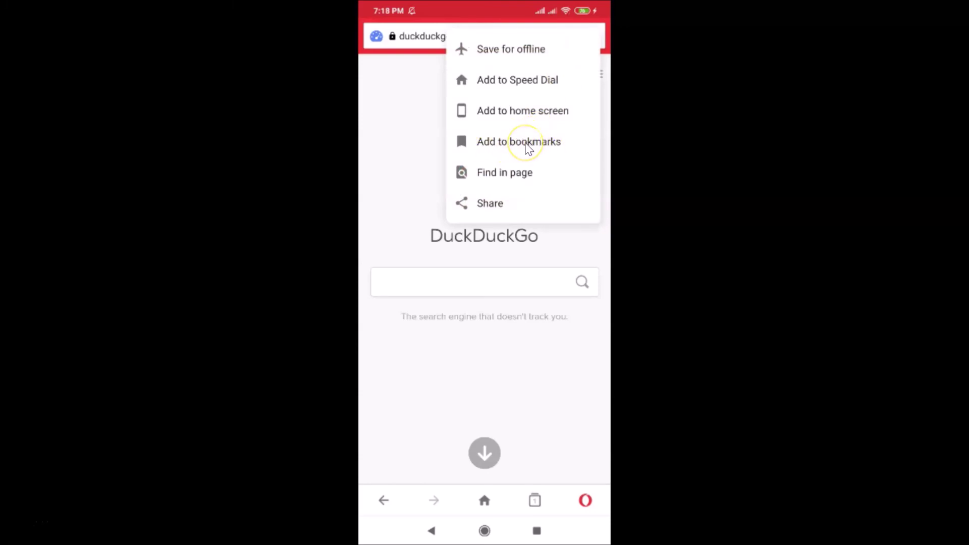
click(528, 146)
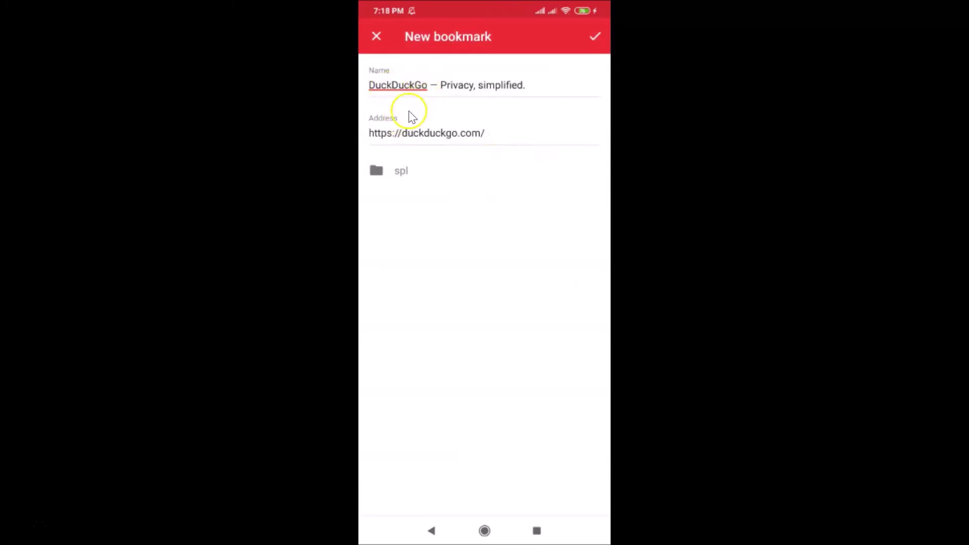
click(542, 90)
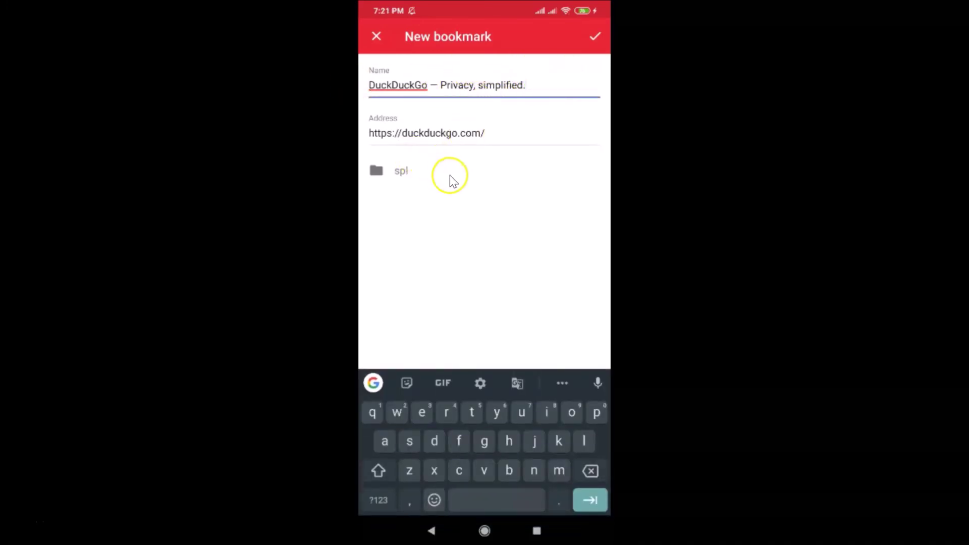
click(594, 40)
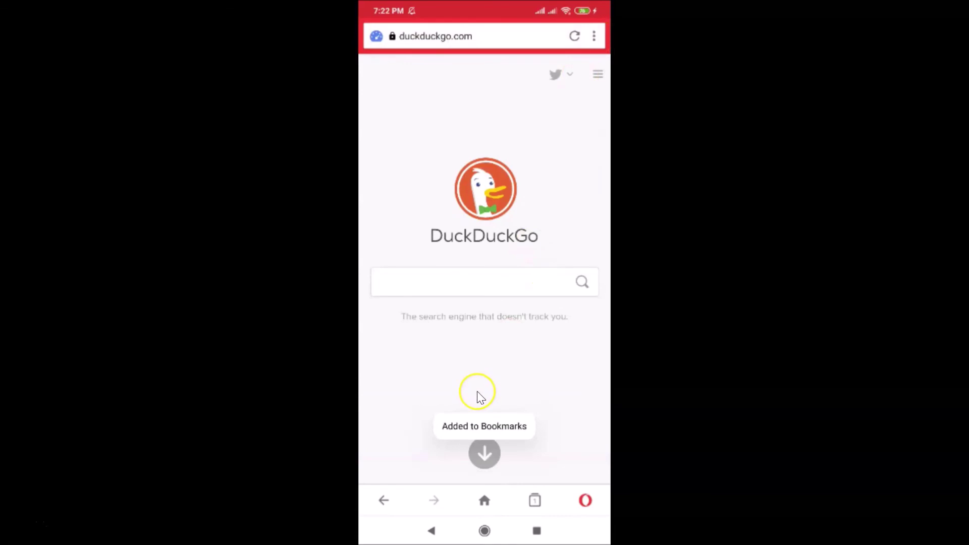
- Reopen Bookmarks and view the spl folder listing DuckDuckGo and bing
click(585, 501)
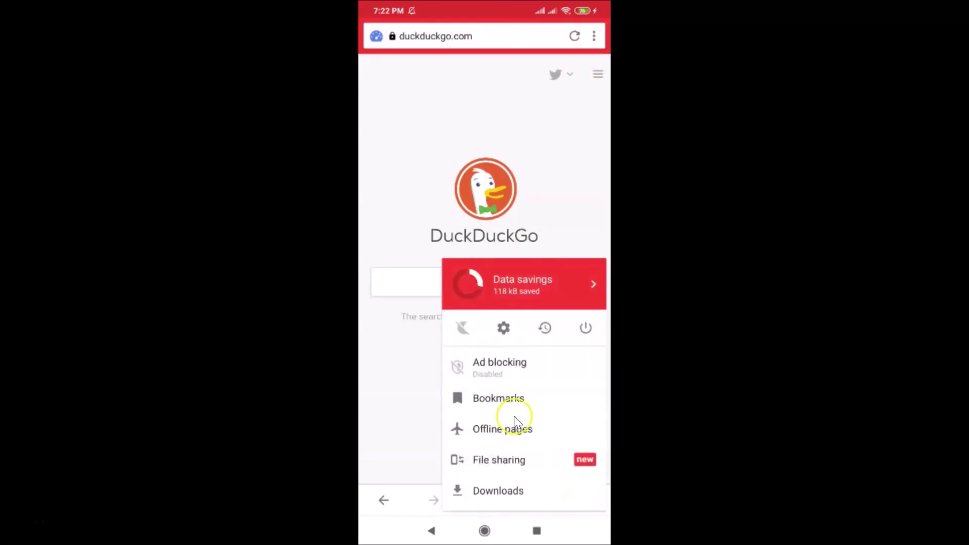
click(499, 404)
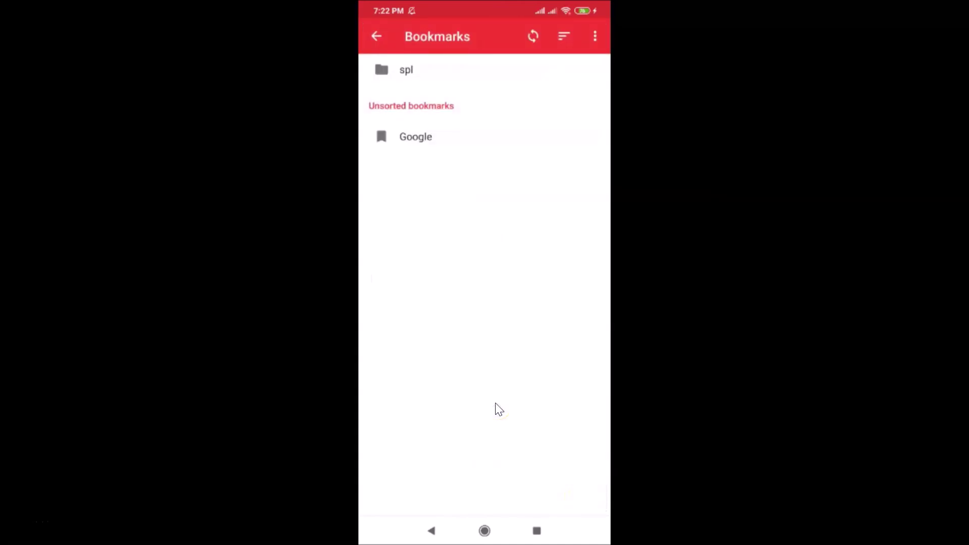
click(413, 79)
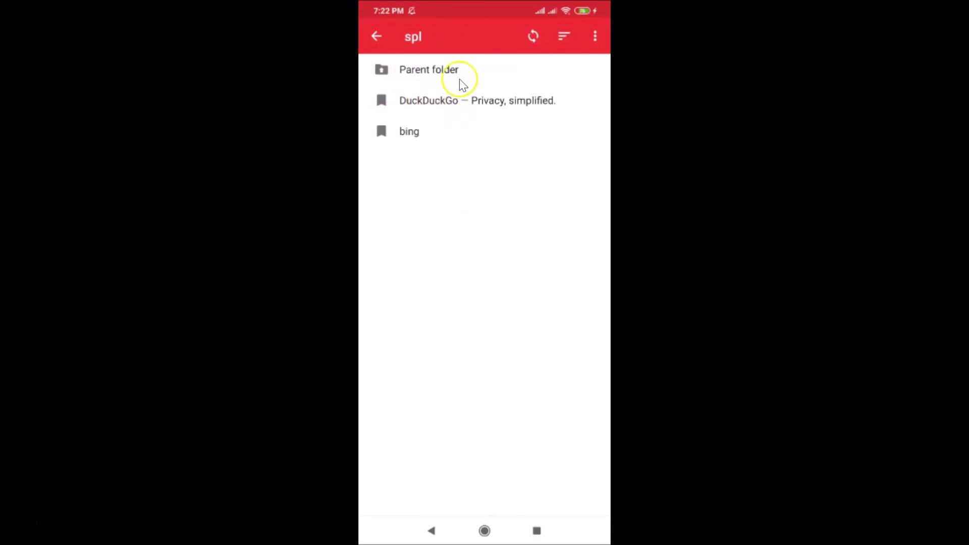